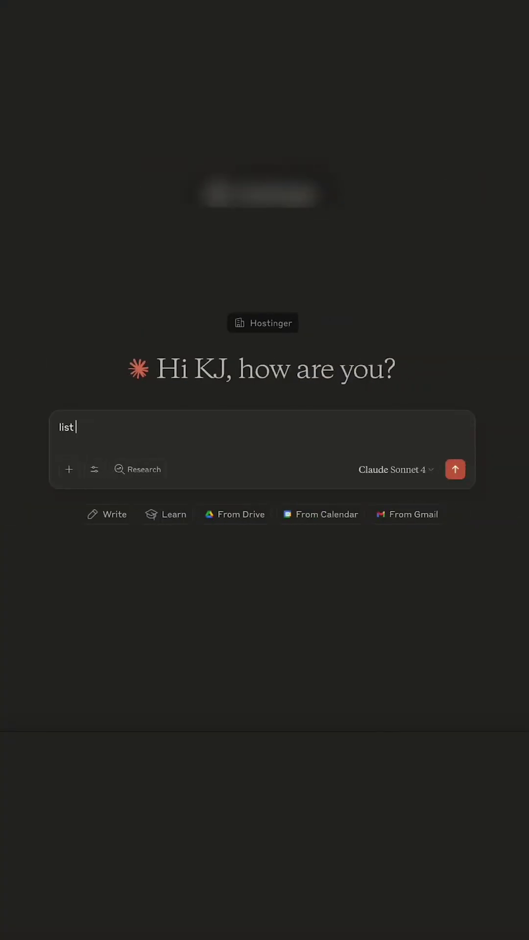
type("o")
type("ll th")
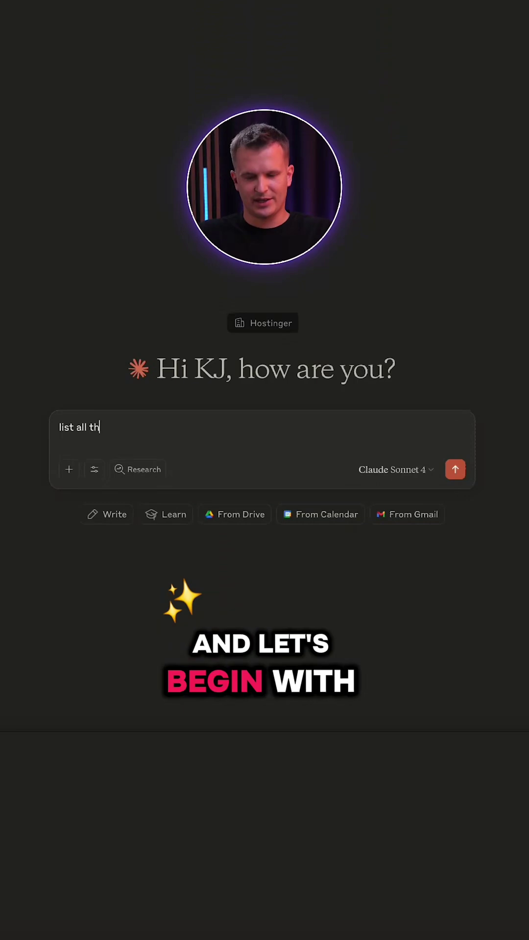
type("ain namesthat ")
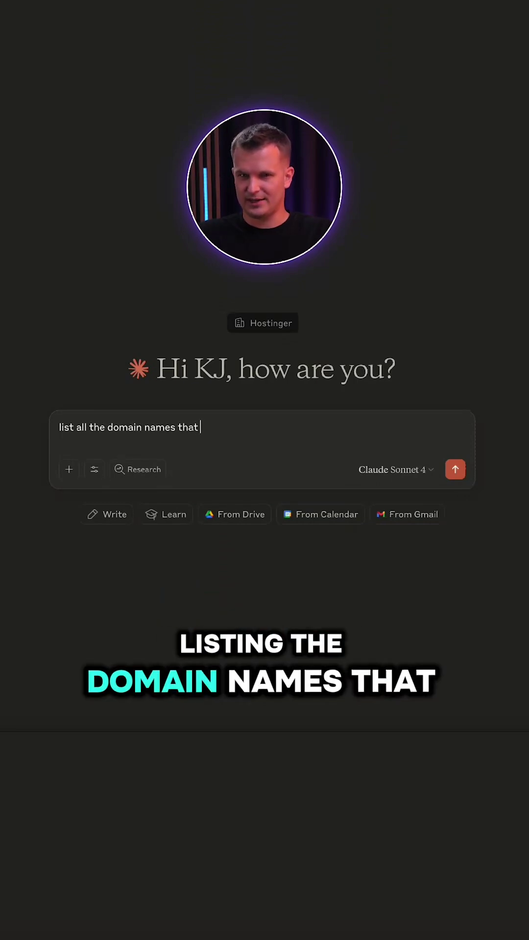
type("own")
- Send the request to list owned domains and get 21 active plus two expired domains with expiry dates
key("Return")
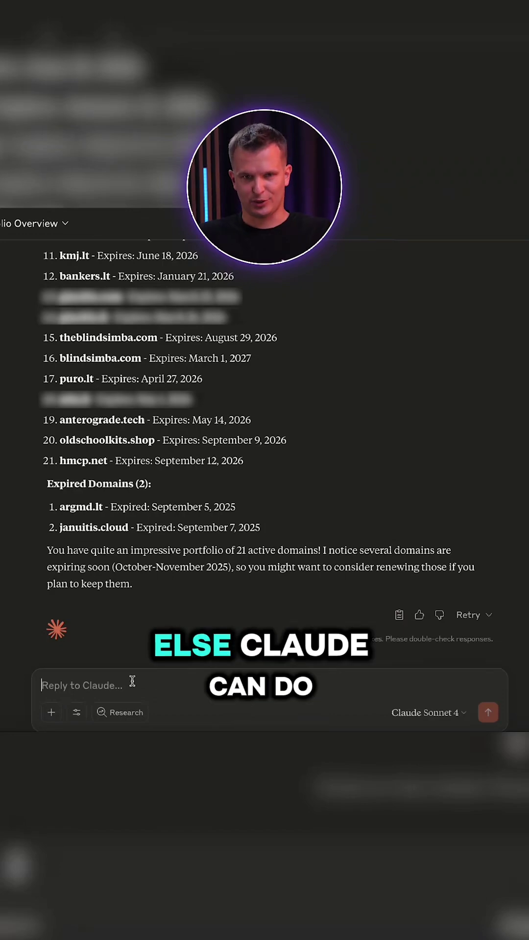
- Ask for sustainable Gen Z fashion domain ideas, pick VIBEECO.SHOP, and draft its purchase request
left_click(132, 682)
type("I'm launching a sustainable fashion brand targeting Gen Z. Generate creative domain ideas that reflect eco-consciousness and youth appeal, check availability across premium extensions, and analyze which would be best for SEO and branding.")
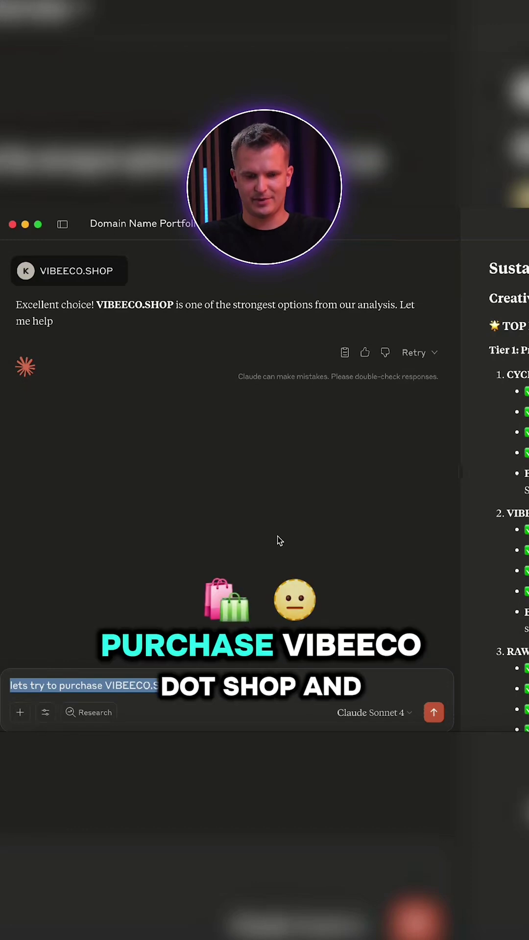
- Send the VIBEECO.SHOP purchase request and receive the Hostinger order confirmation
key("Return")
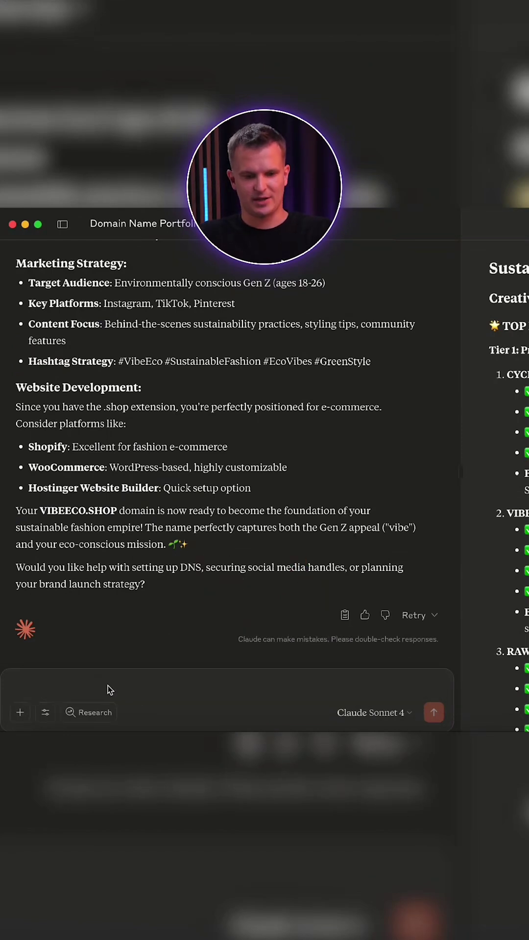
type("I want to forward this domain ")
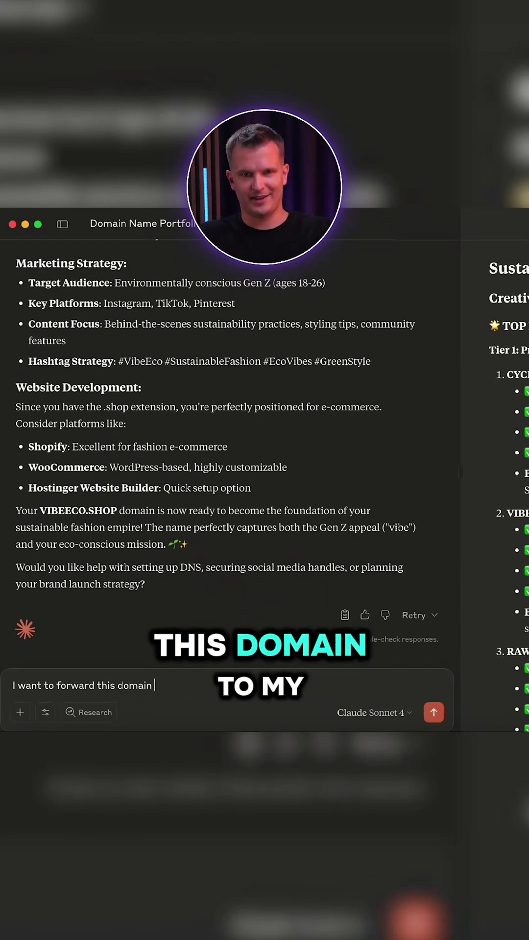
type("to my etsy.com/username")
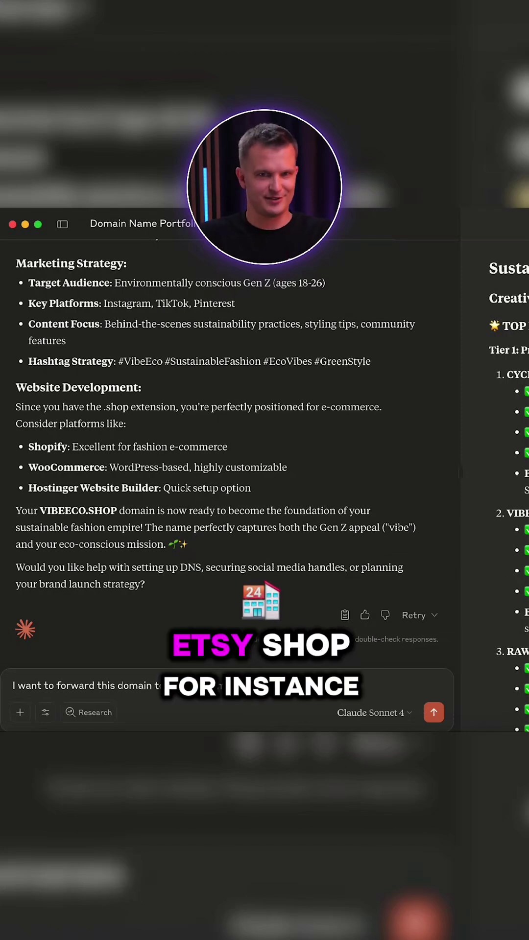
- Send the request forwarding vibeeco.shop to the Etsy store with a permanent 301 redirect
key("Return")
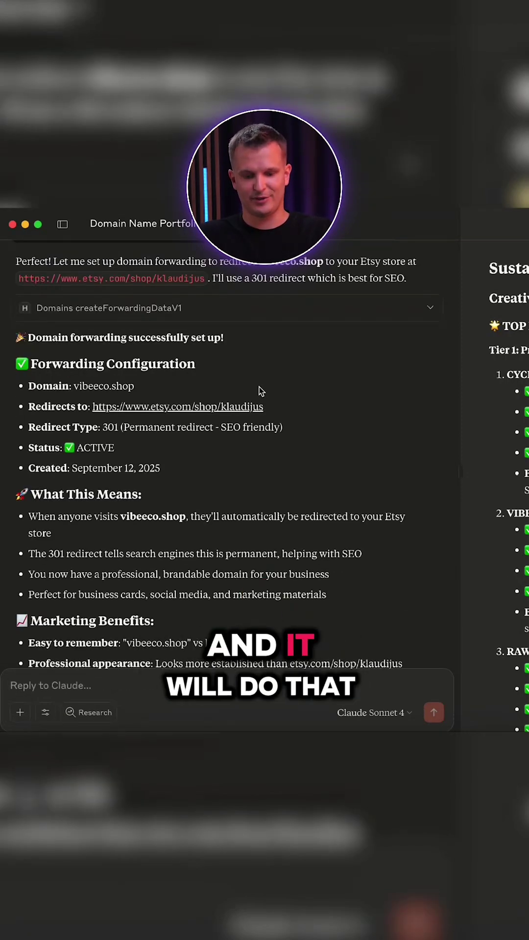